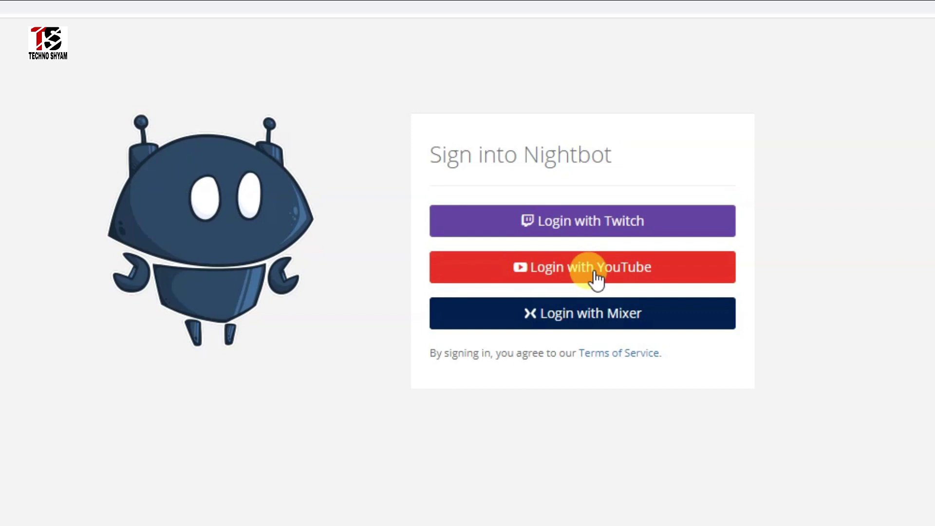
# - Sign into Nightbot with the YouTube channel's Google account and allow the requested account access
pyautogui.click(595, 280)
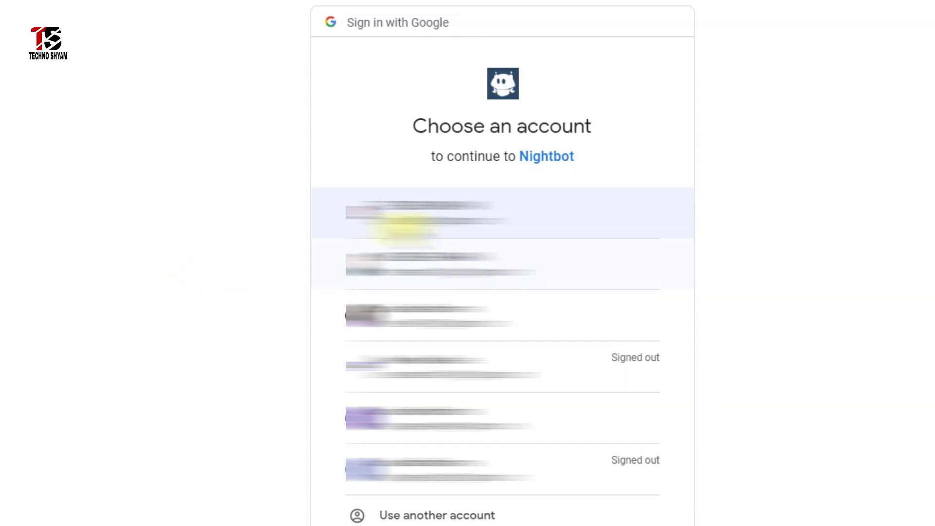
pyautogui.click(455, 219)
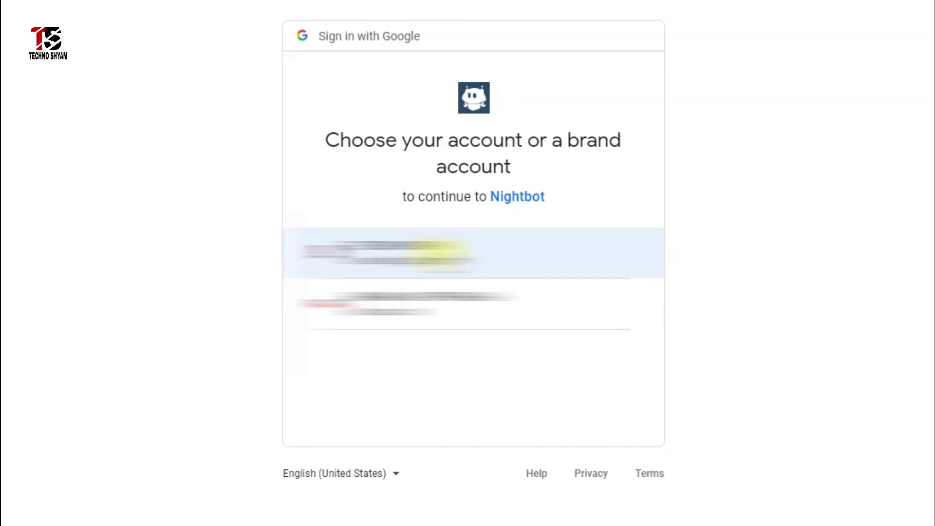
pyautogui.click(443, 253)
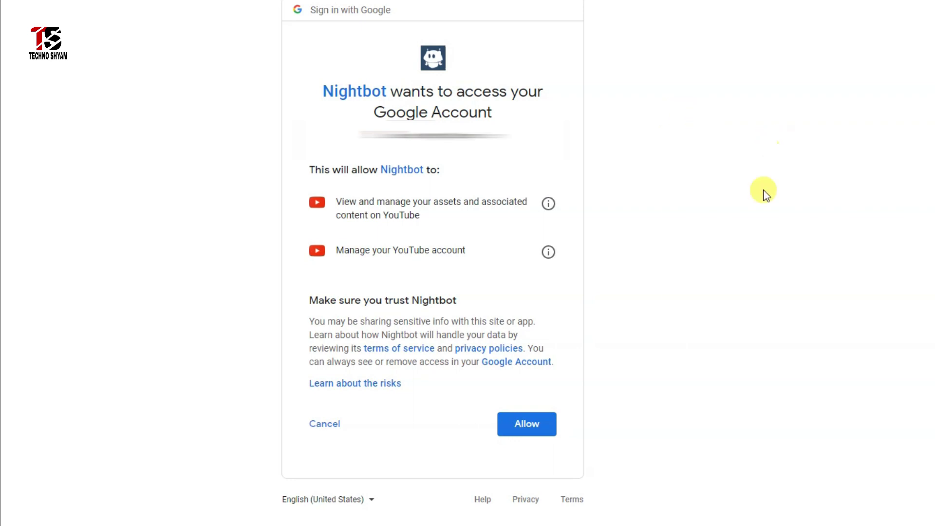
pyautogui.click(554, 427)
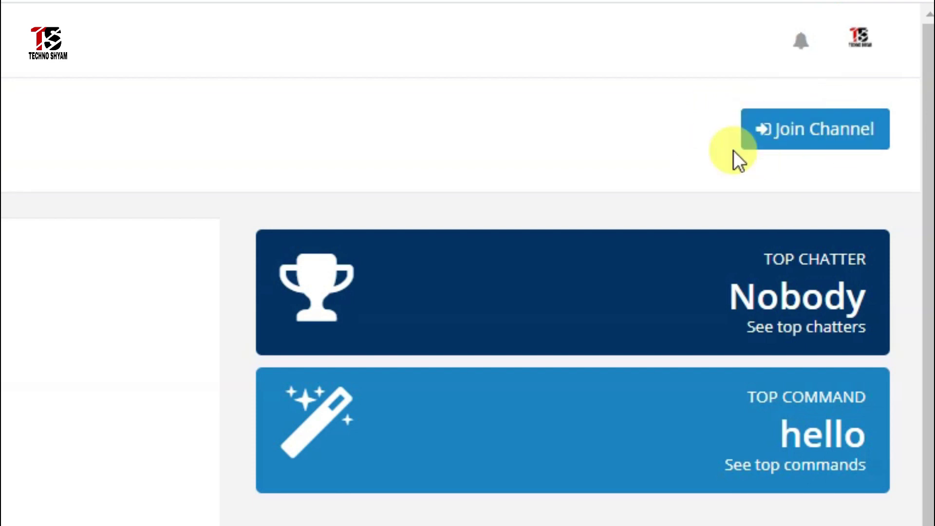
# - Have Nightbot join the channel and copy its YouTube channel URL from the Next Steps instructions
pyautogui.click(804, 146)
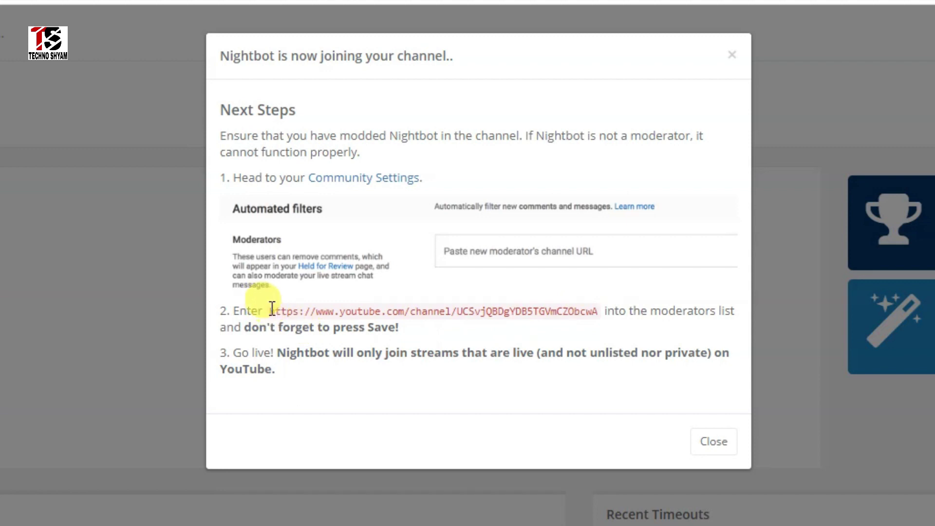
pyautogui.moveTo(269, 309); pyautogui.dragTo(597, 322)
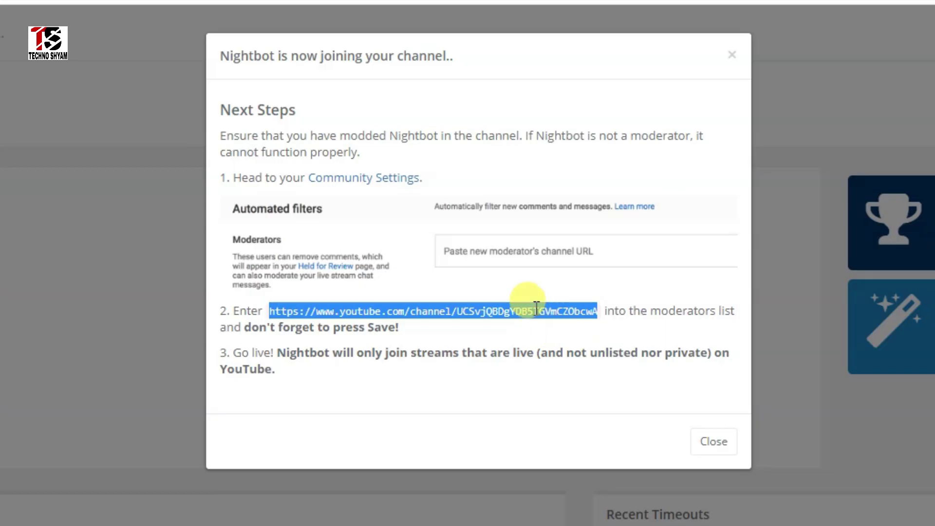
pyautogui.rightClick(534, 308)
pyautogui.click(555, 321)
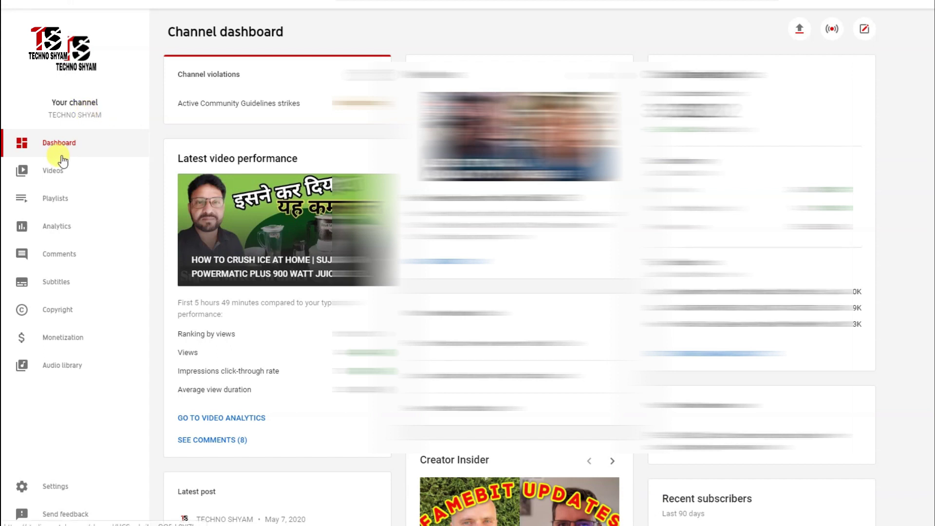
# - In YouTube Studio's Community settings, add Nightbot as a moderator using the copied channel URL and save the settings
pyautogui.click(59, 489)
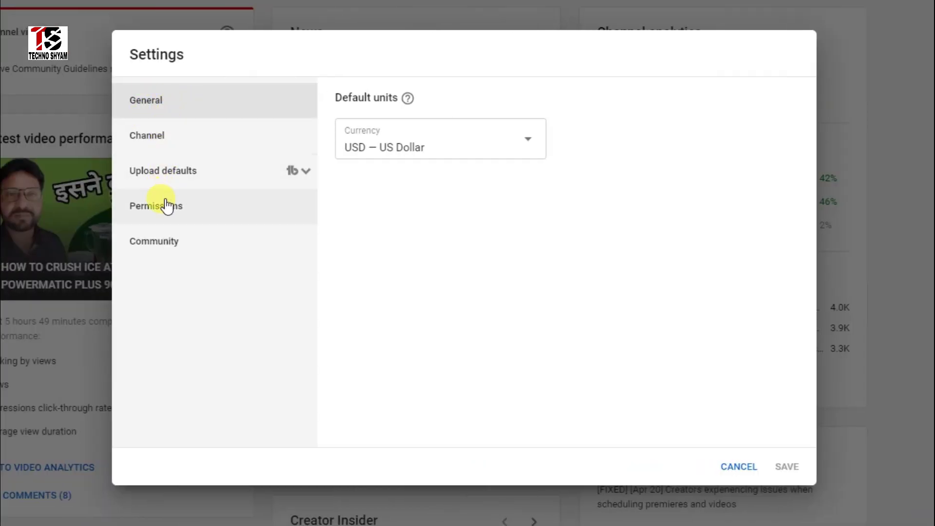
pyautogui.click(168, 249)
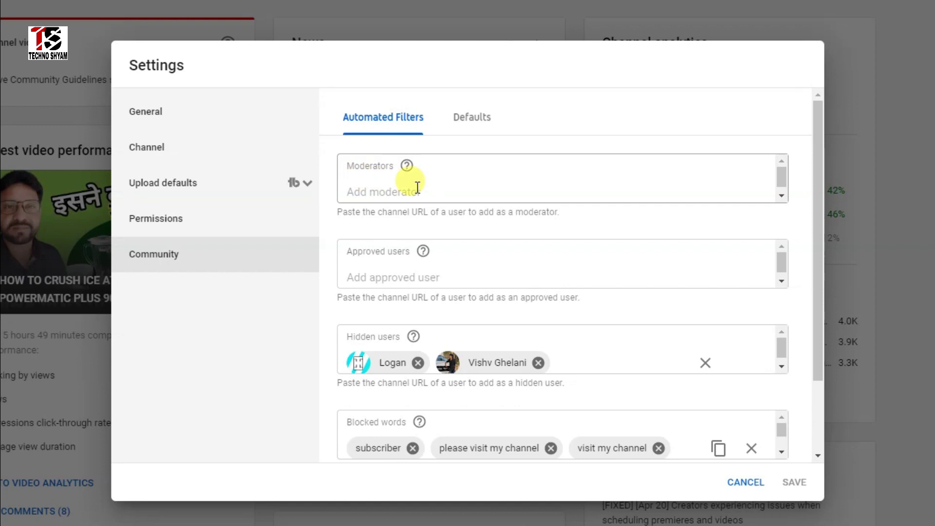
pyautogui.click(378, 186)
pyautogui.rightClick(384, 186)
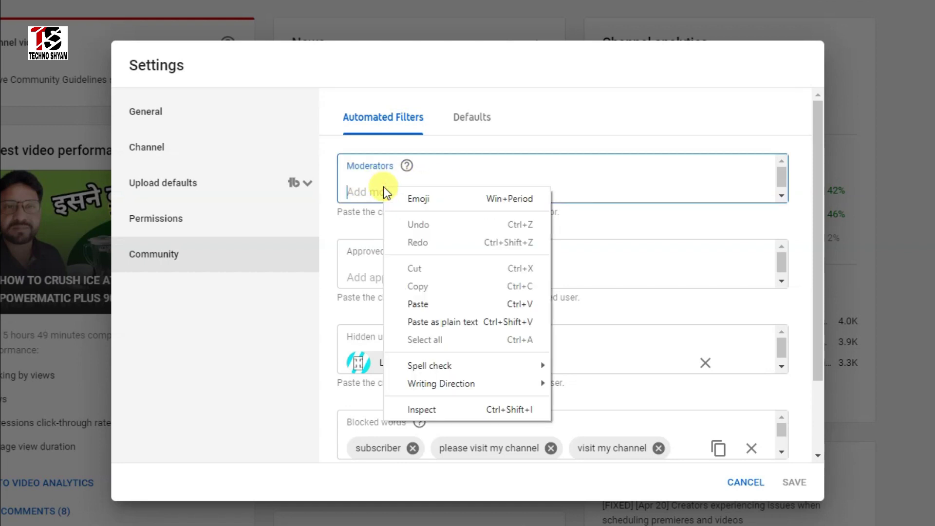
pyautogui.click(418, 304)
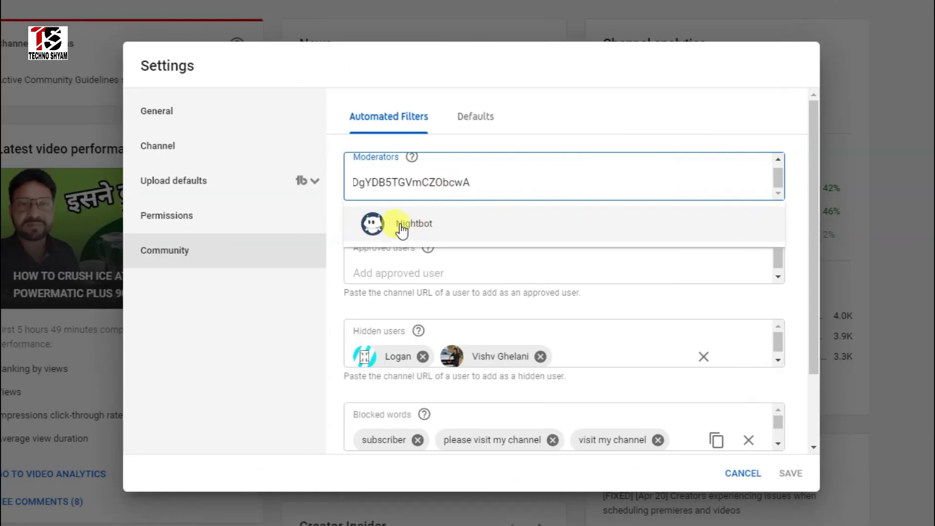
pyautogui.click(414, 227)
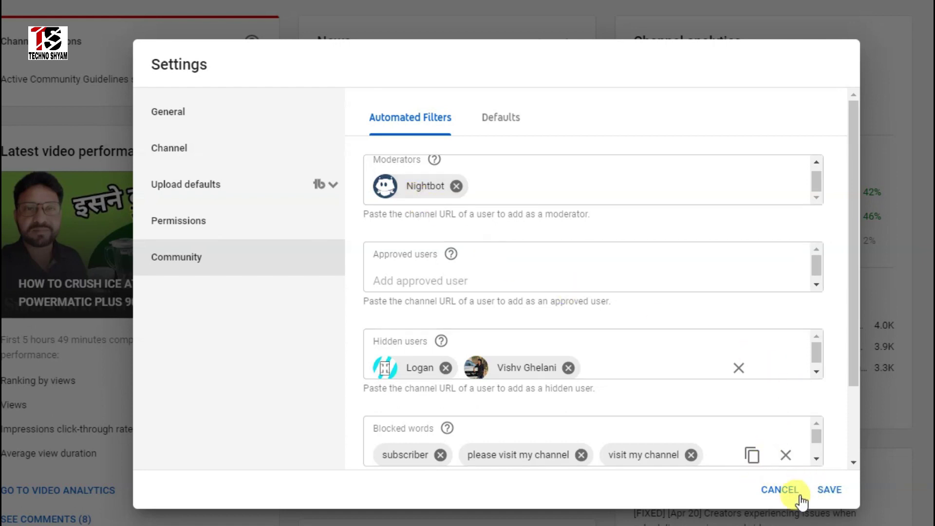
pyautogui.click(830, 493)
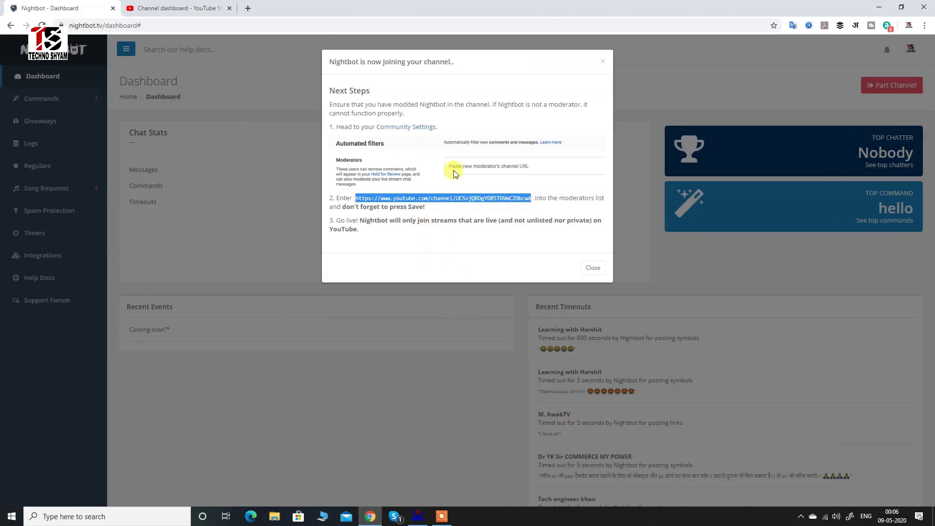
# - Back in Nightbot, dismiss the channel-joining instructions and open the custom commands page
pyautogui.click(592, 269)
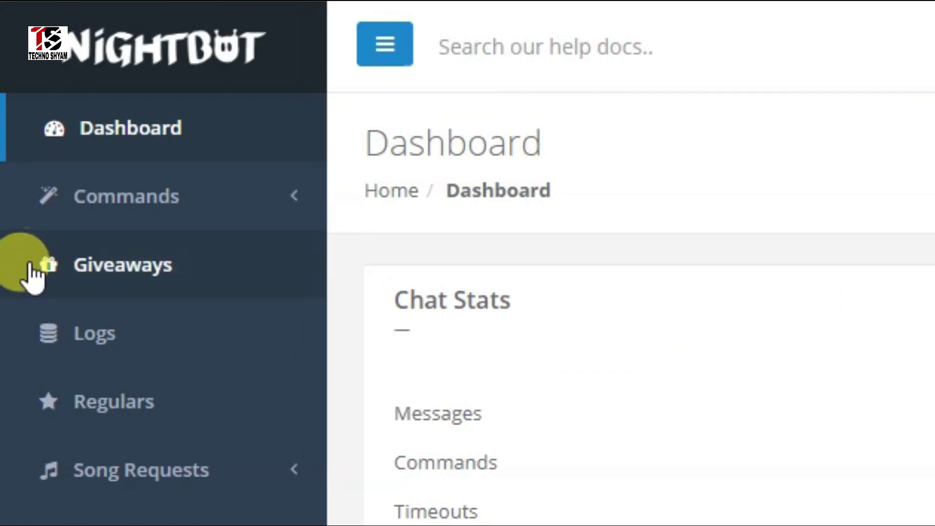
pyautogui.click(130, 218)
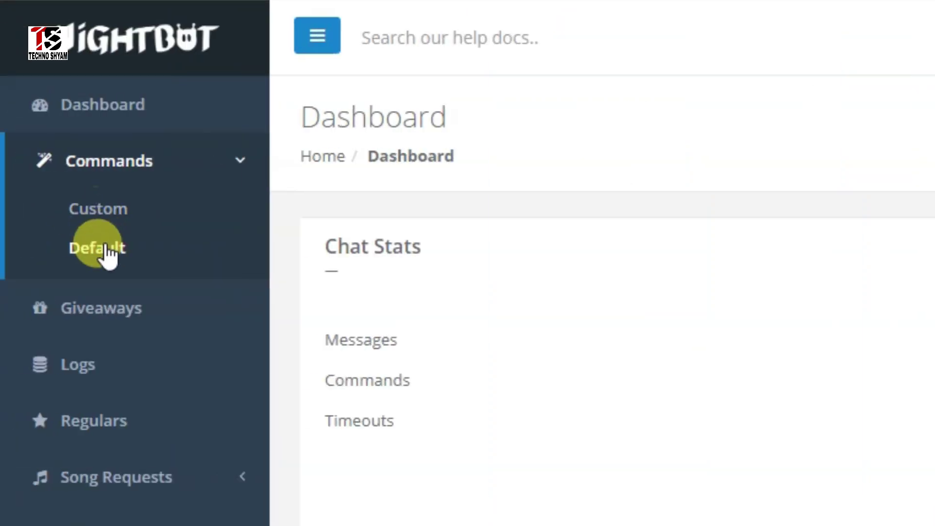
pyautogui.click(97, 208)
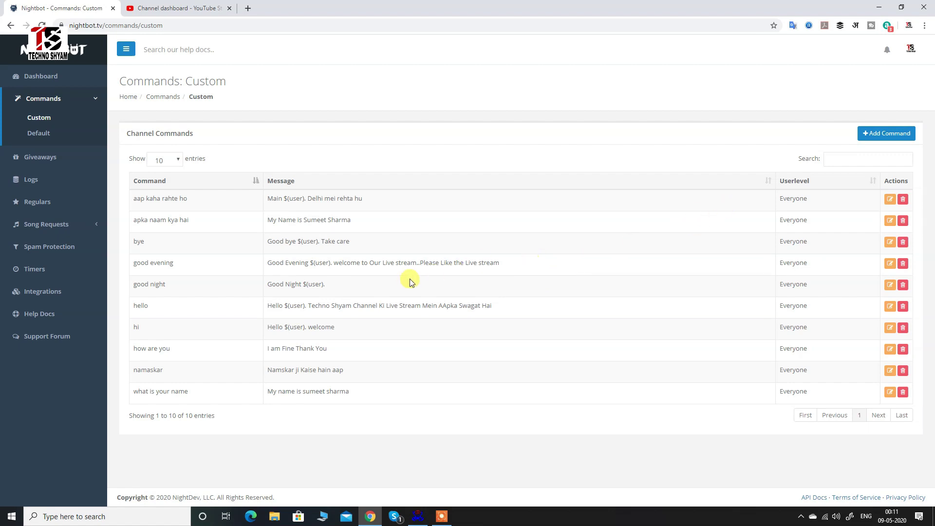
# - Start a new custom command named "how are you" with the message "Hello I am Fine Thank you"
pyautogui.click(871, 136)
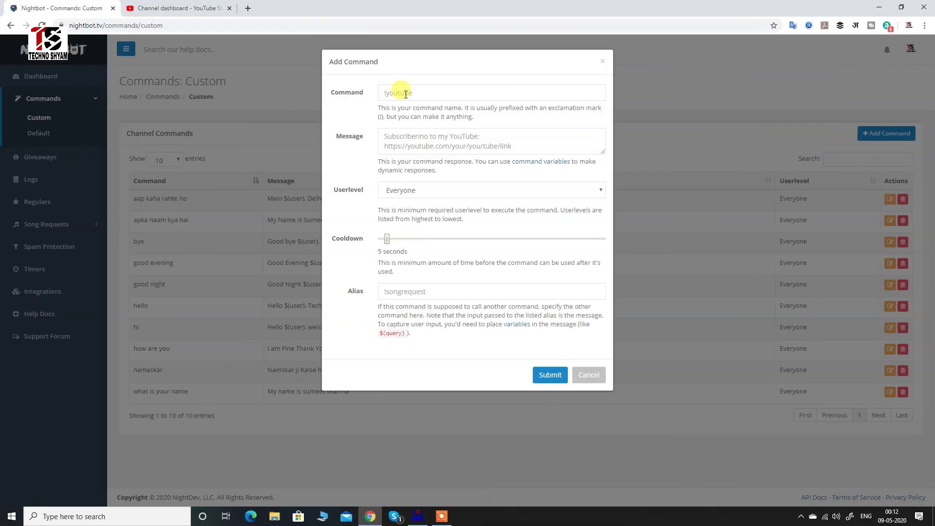
pyautogui.click(405, 94)
pyautogui.write('how are you')
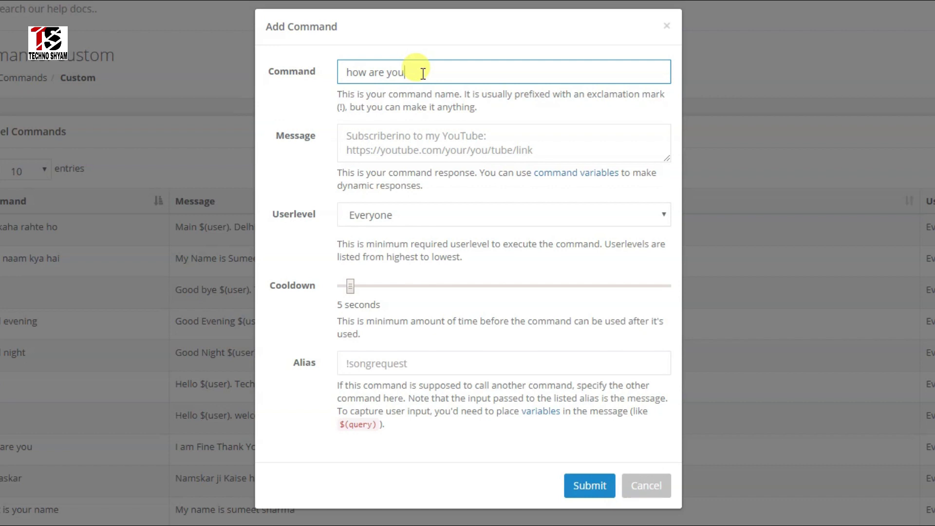
pyautogui.click(545, 151)
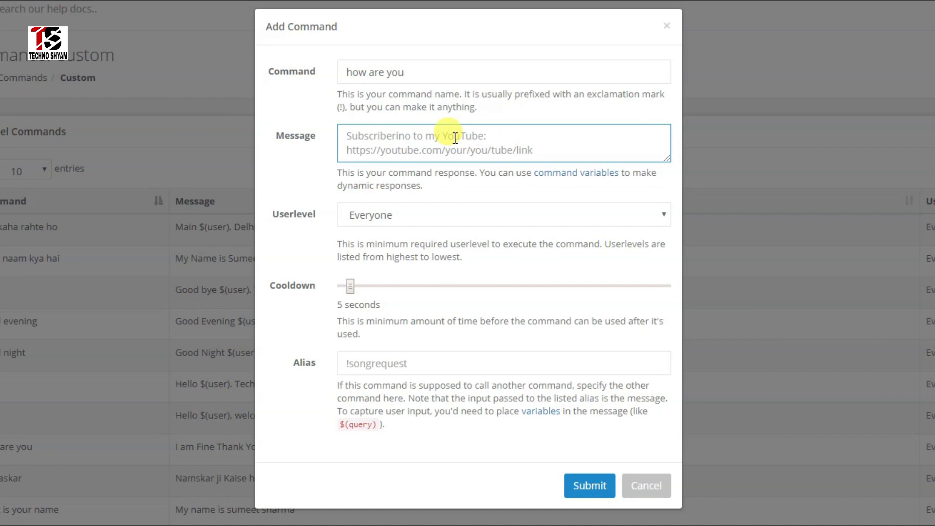
pyautogui.hotkey('ctrl', 'v')
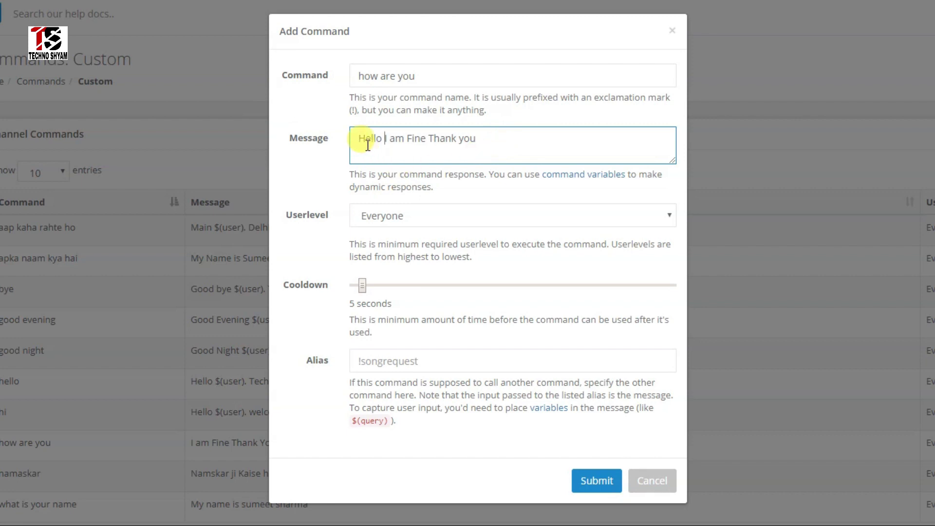
# - Insert the variable "$(user)." after "Hello" in the command message and submit the command
pyautogui.click(384, 138)
pyautogui.write('$')
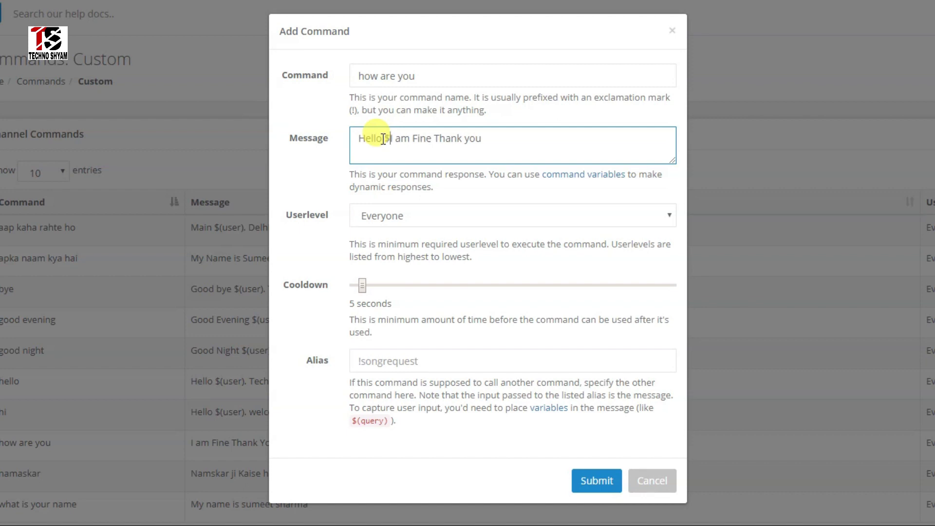
pyautogui.write('(')
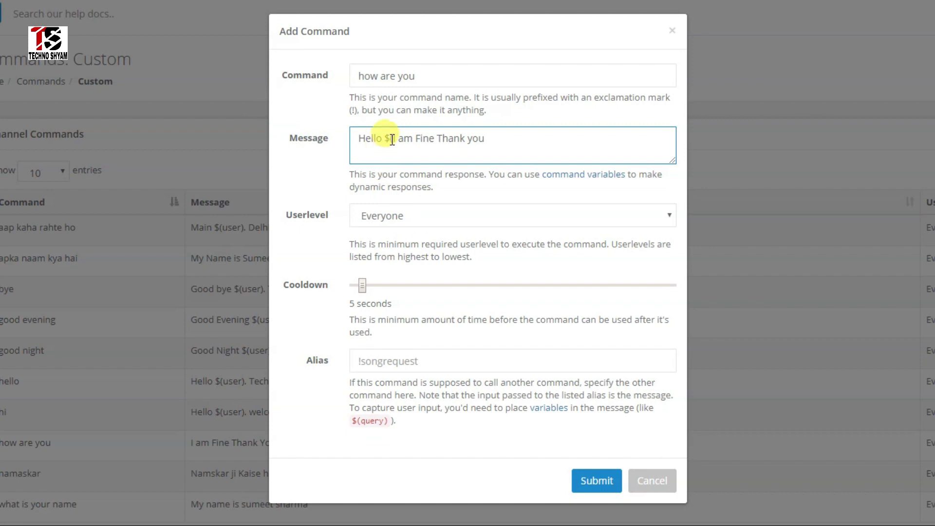
pyautogui.write('user')
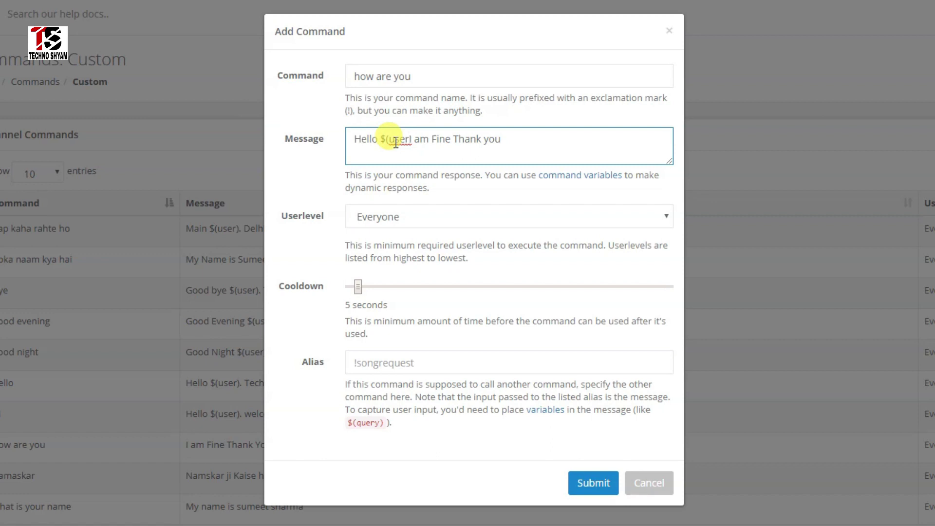
pyautogui.write(')')
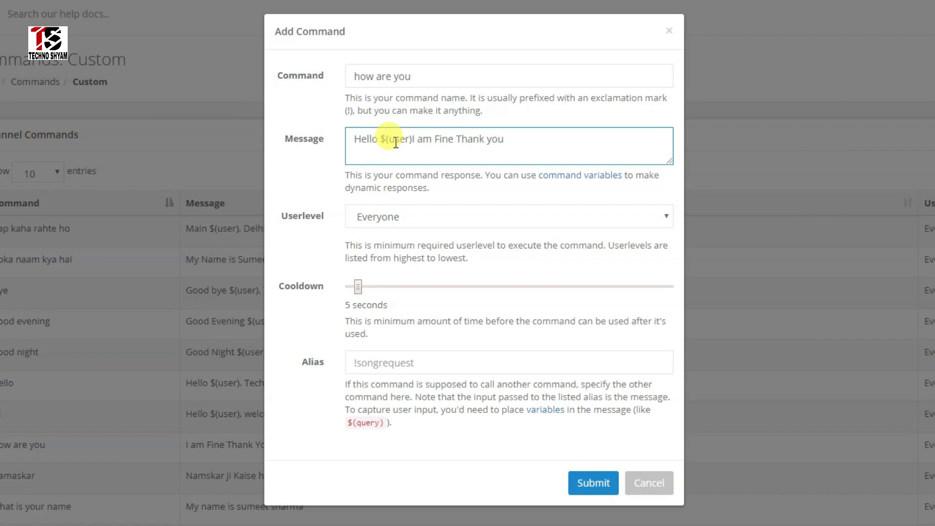
pyautogui.write('.')
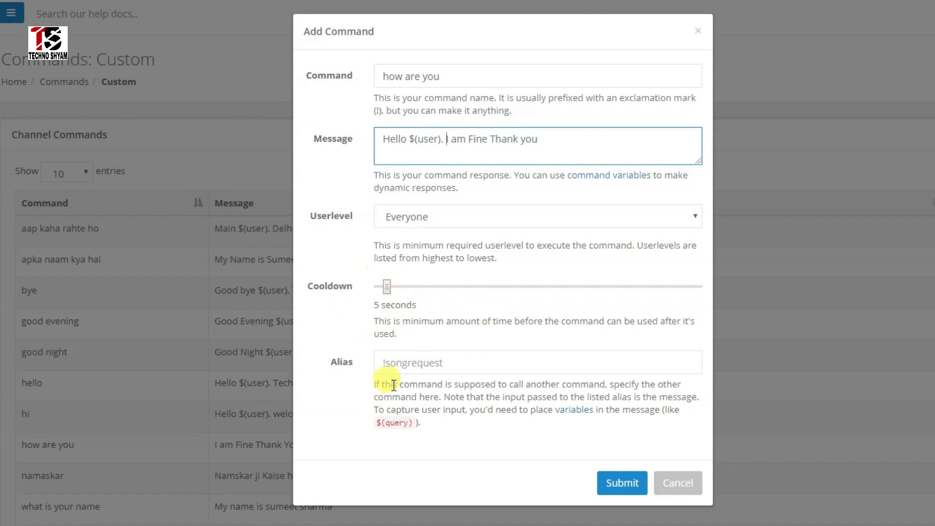
pyautogui.click(624, 485)
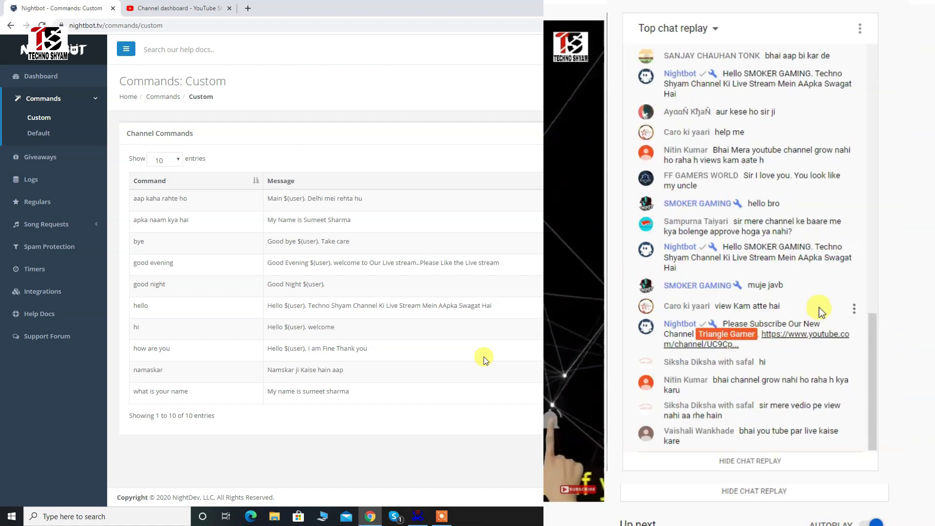
pyautogui.moveTo(871, 344); pyautogui.dragTo(867, 313)
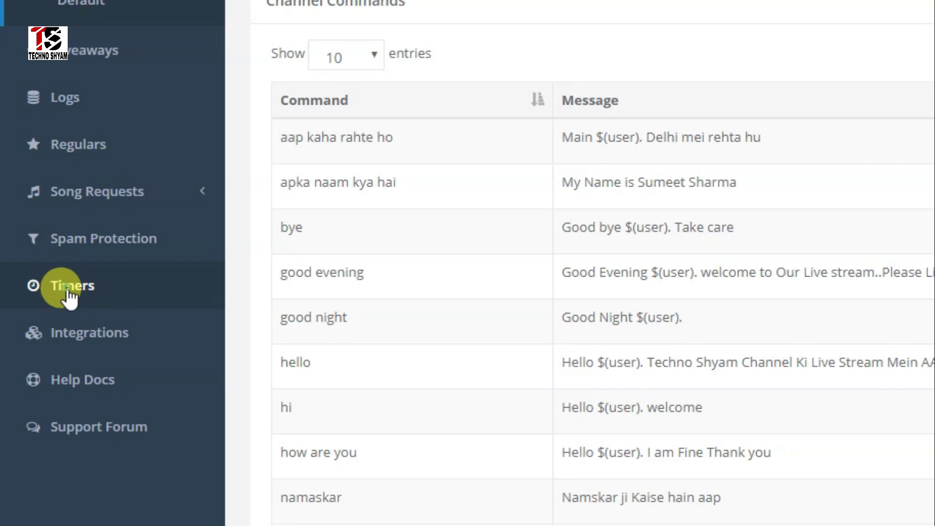
# - Start a new timer named "thank you" with the message "Live stream mein aane ke liye dhanywad"
pyautogui.click(69, 291)
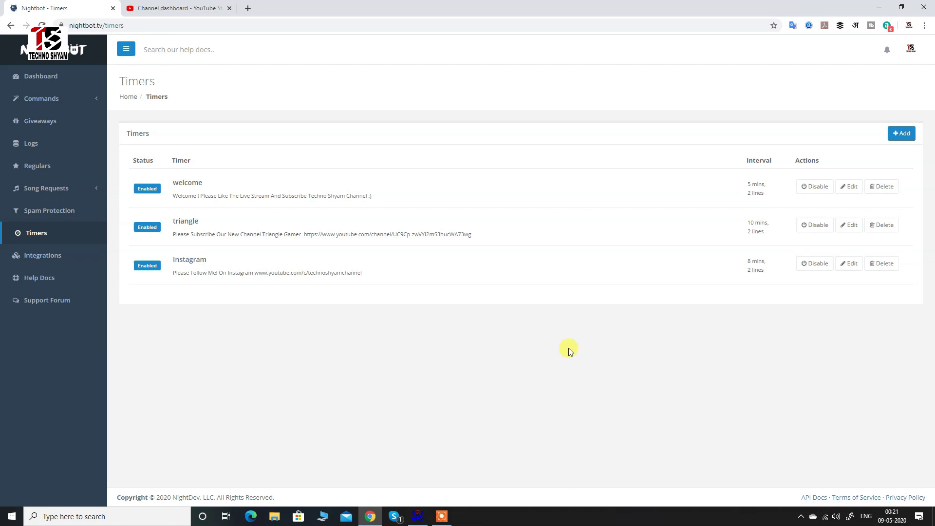
pyautogui.click(901, 135)
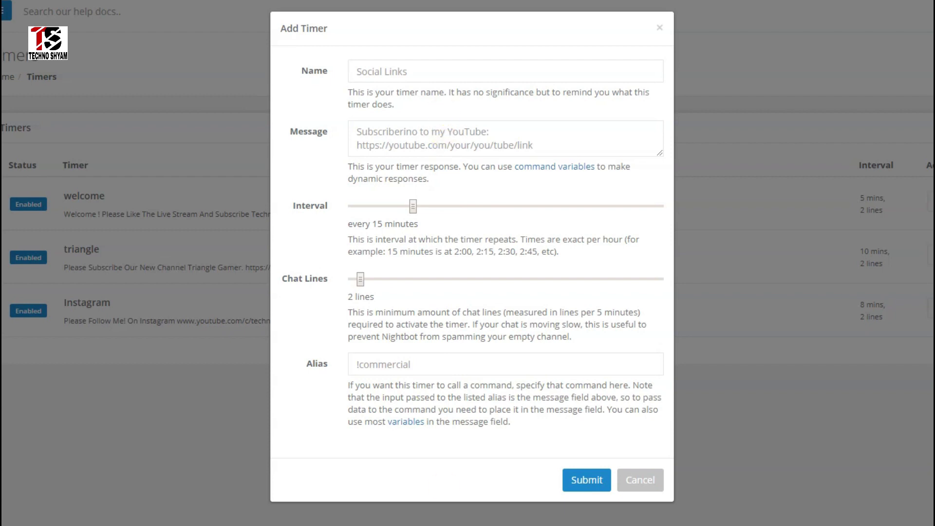
pyautogui.click(388, 68)
pyautogui.write('thank you')
pyautogui.click(363, 124)
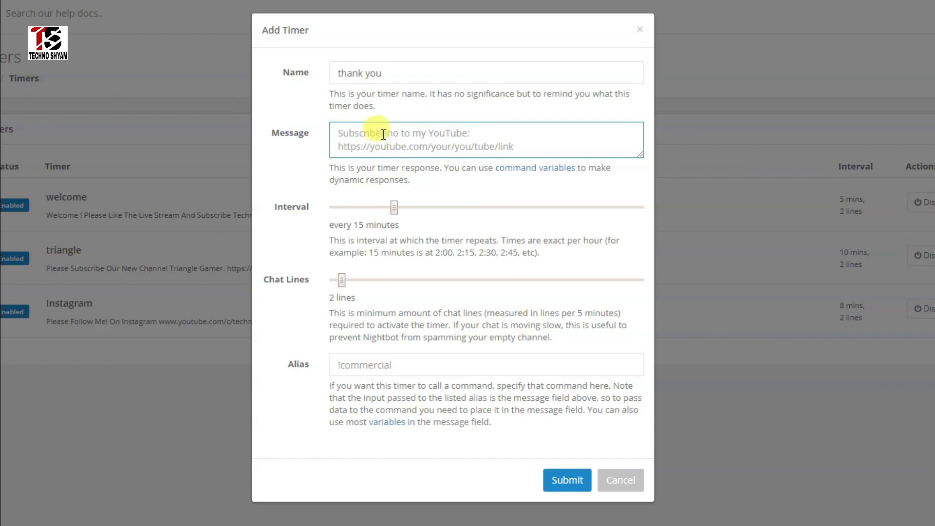
pyautogui.write('Live stream mein aane ke liye dhanywad')
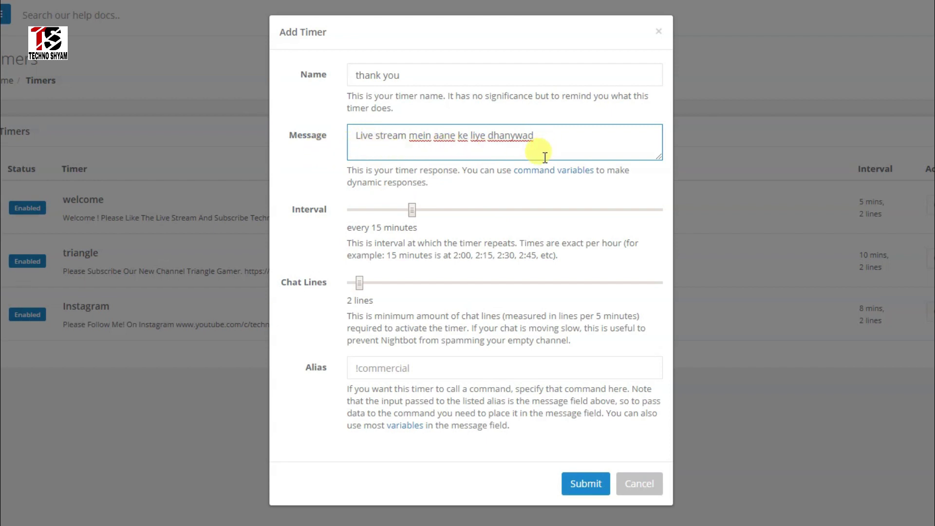
# - Set the timer's interval to every 8 minutes and submit the timer
pyautogui.moveTo(412, 213); pyautogui.dragTo(351, 209)
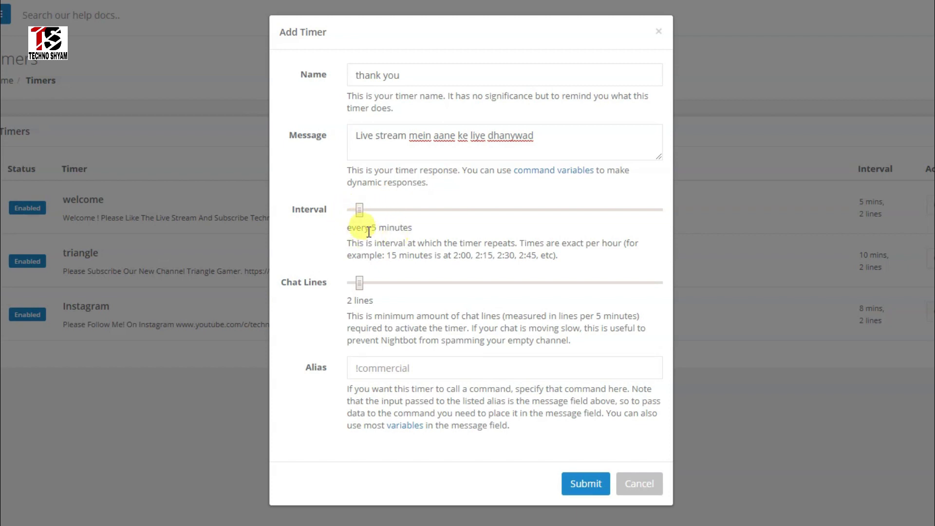
pyautogui.moveTo(359, 213); pyautogui.dragTo(471, 215)
pyautogui.moveTo(391, 213)
pyautogui.mouseDown()
pyautogui.moveTo(361, 209)
pyautogui.moveTo(374, 213)
pyautogui.mouseUp()
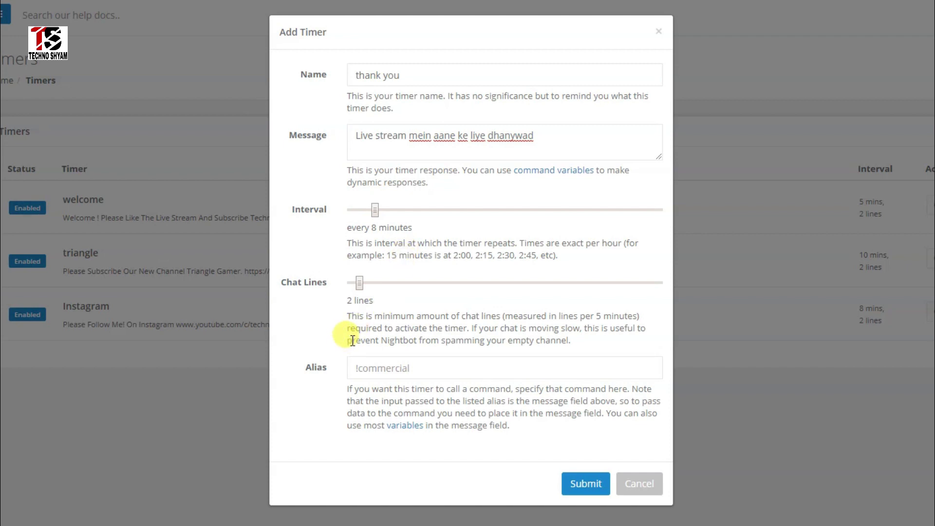
pyautogui.click(587, 484)
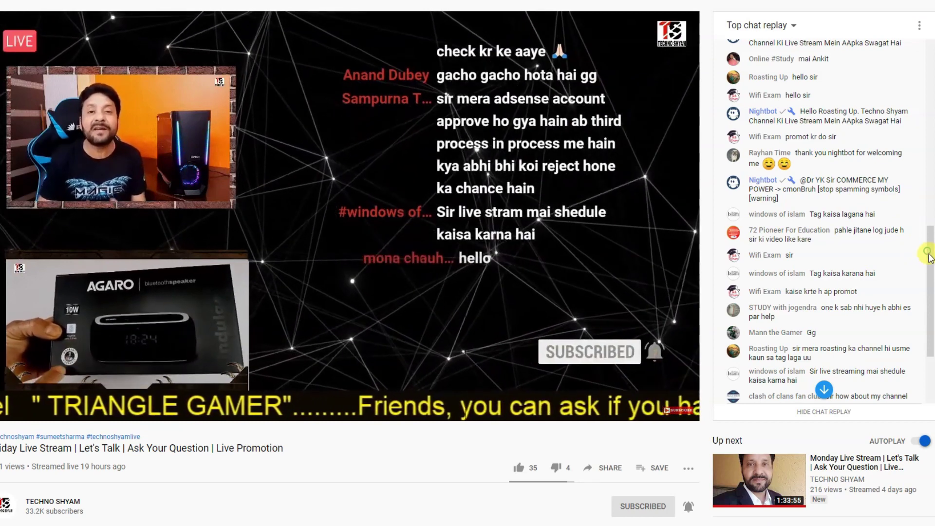
pyautogui.moveTo(929, 254); pyautogui.dragTo(934, 319)
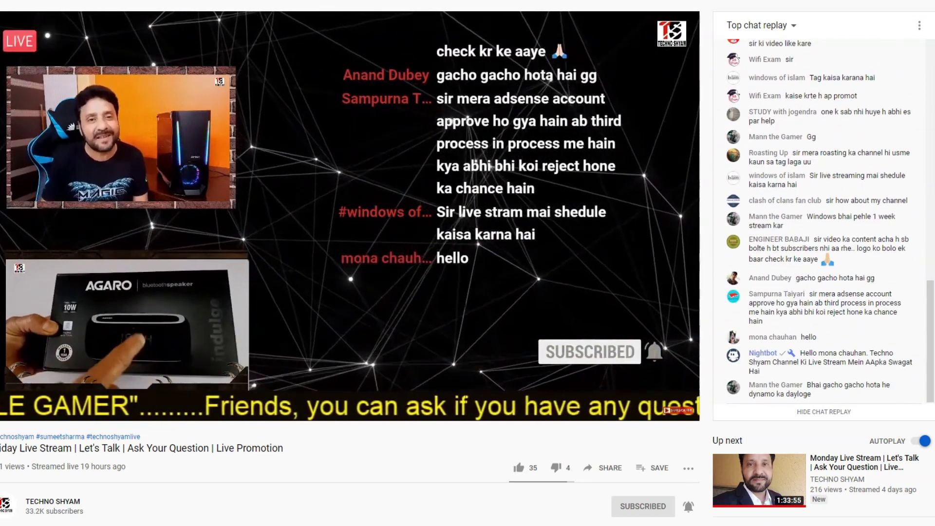